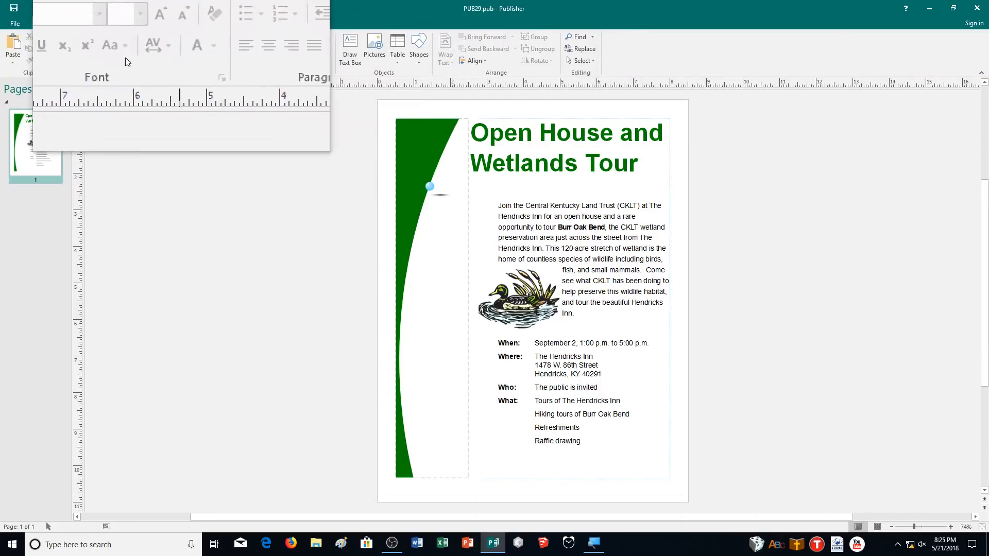
# Save the publication under the file name 29OPEN_CR in the CA Demonstration folder
pyautogui.click(13, 23)
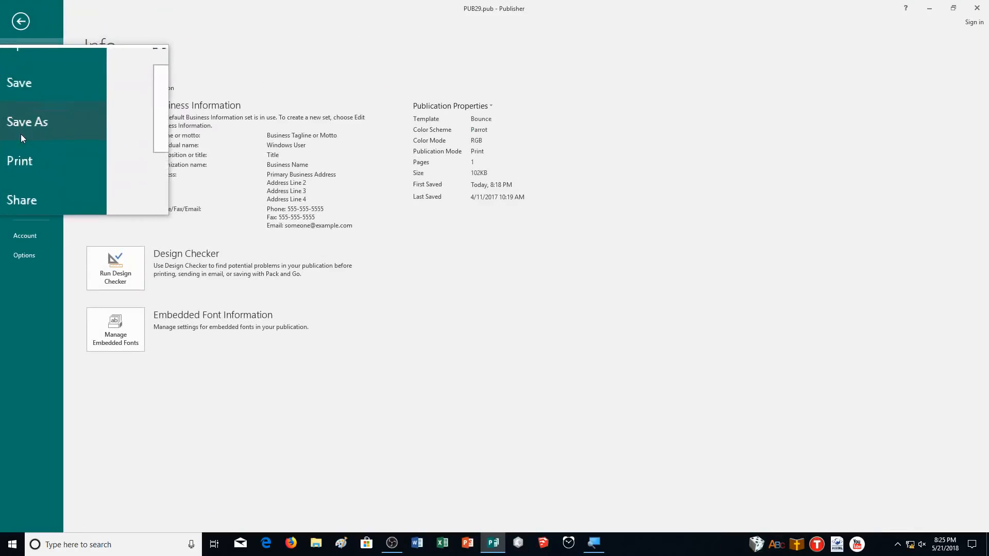
pyautogui.click(21, 129)
pyautogui.click(313, 103)
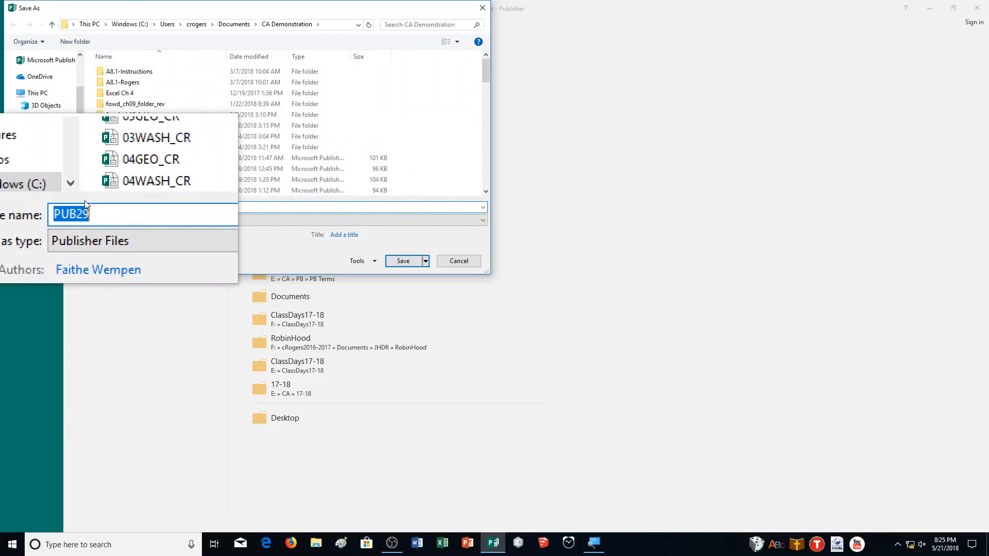
pyautogui.write('29OPEN_')
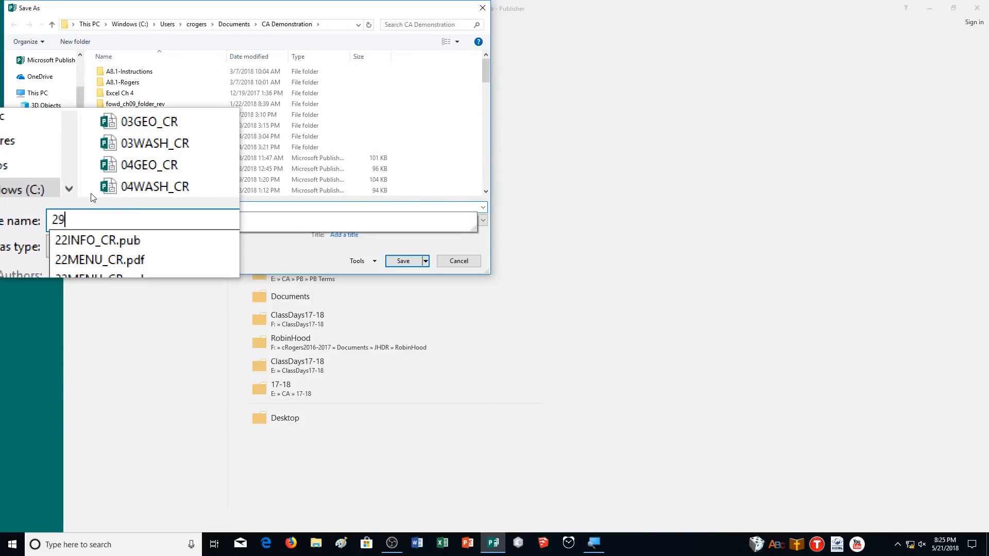
pyautogui.write('CR')
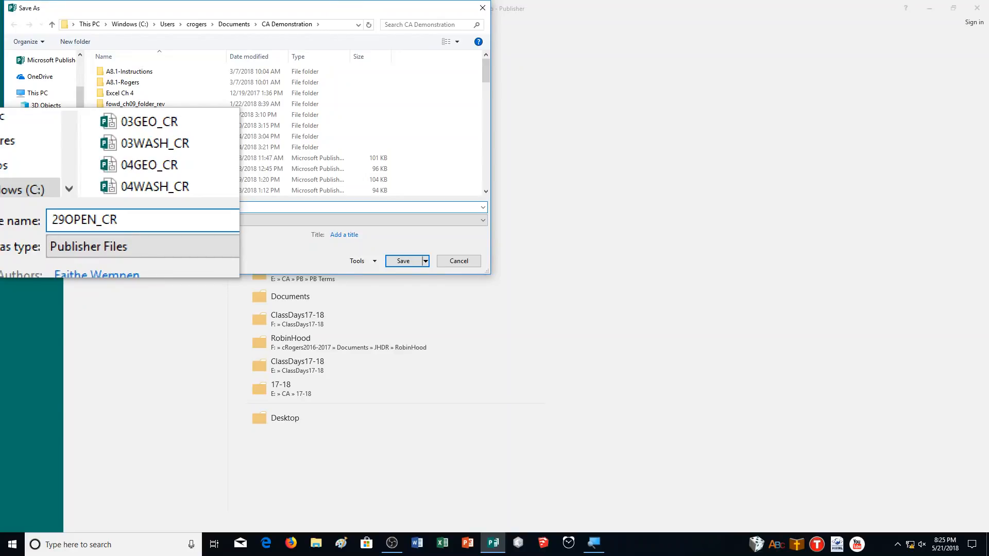
pyautogui.press('Return')
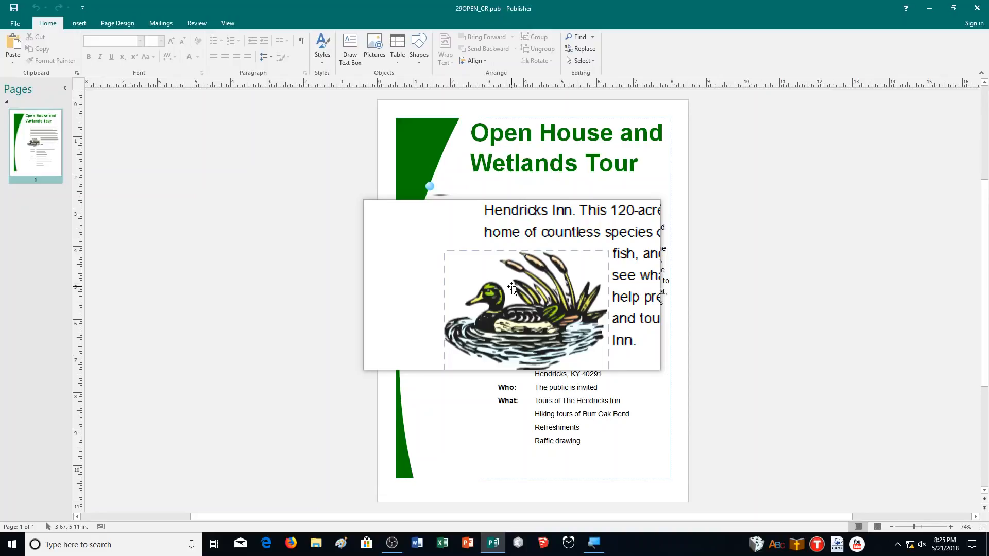
# Delete the duck picture beside the body text of the flyer
pyautogui.click(512, 288)
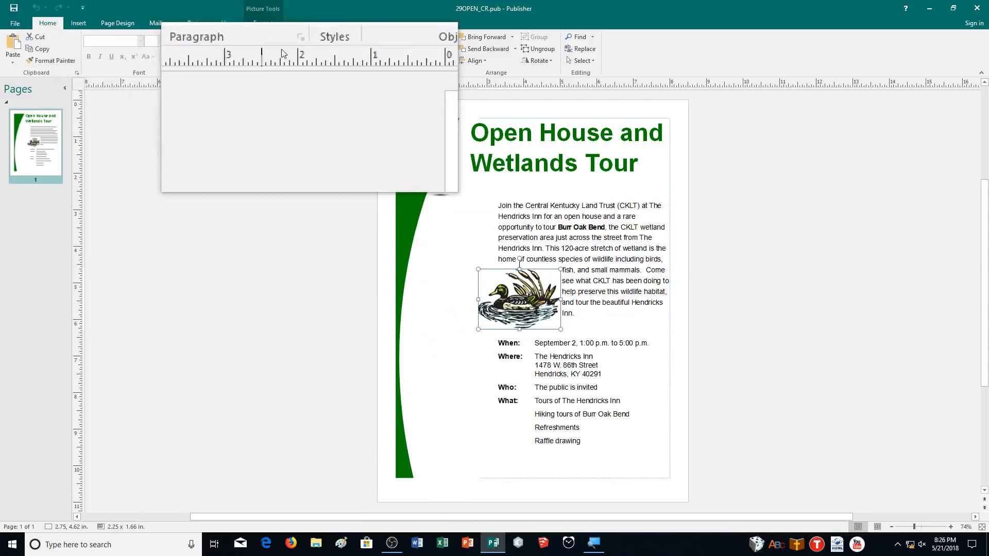
pyautogui.click(258, 23)
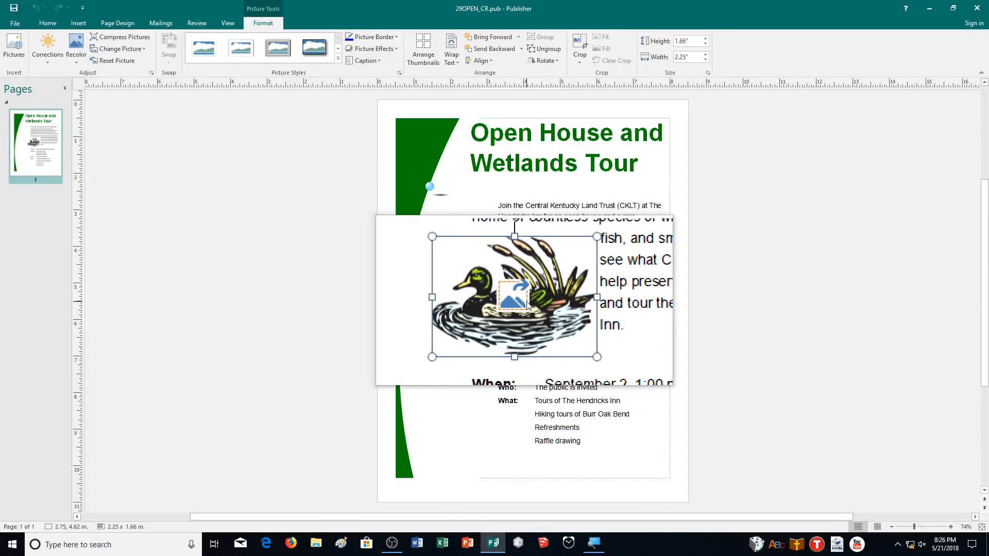
pyautogui.press('Delete')
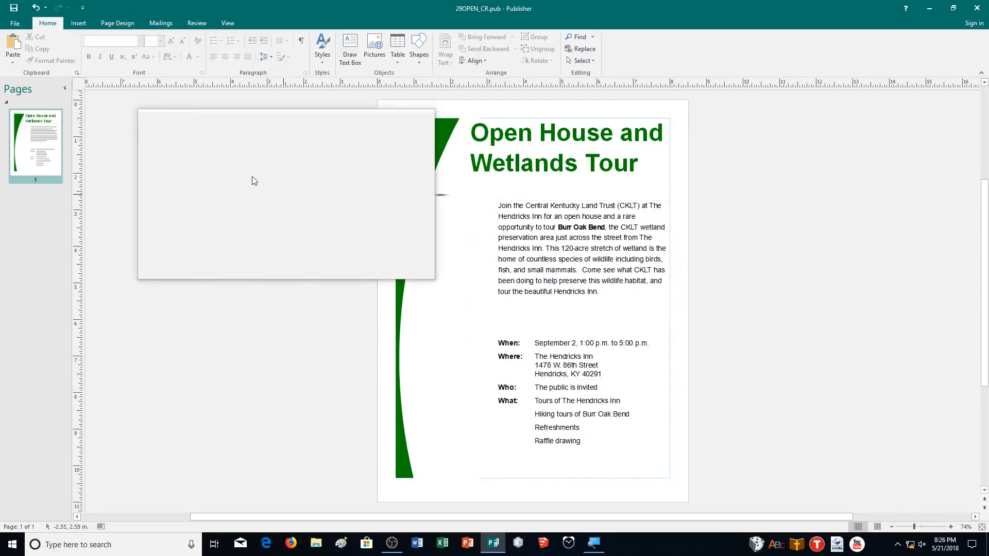
# Insert the heron picture stored in the CA Demonstration folder on this computer
pyautogui.click(373, 50)
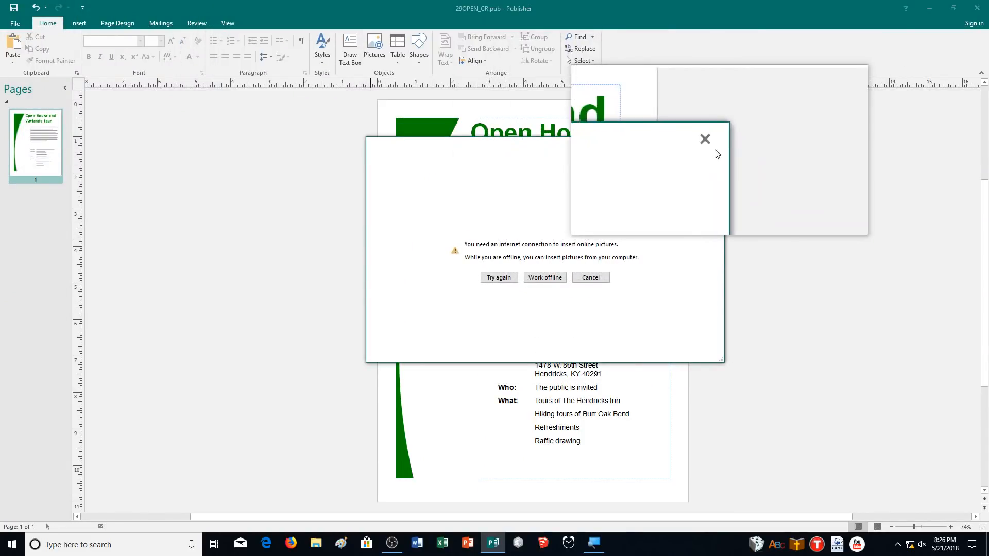
pyautogui.click(712, 146)
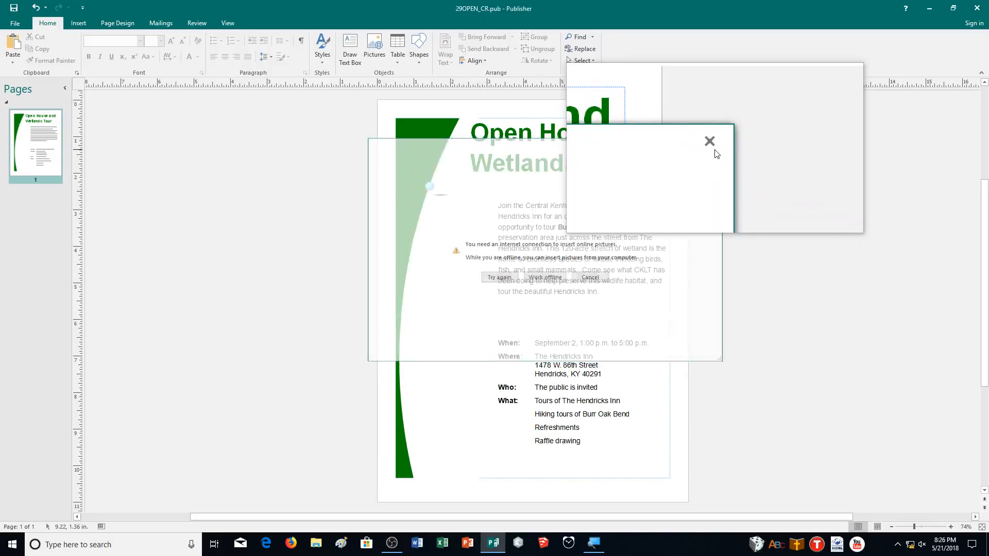
pyautogui.click(78, 23)
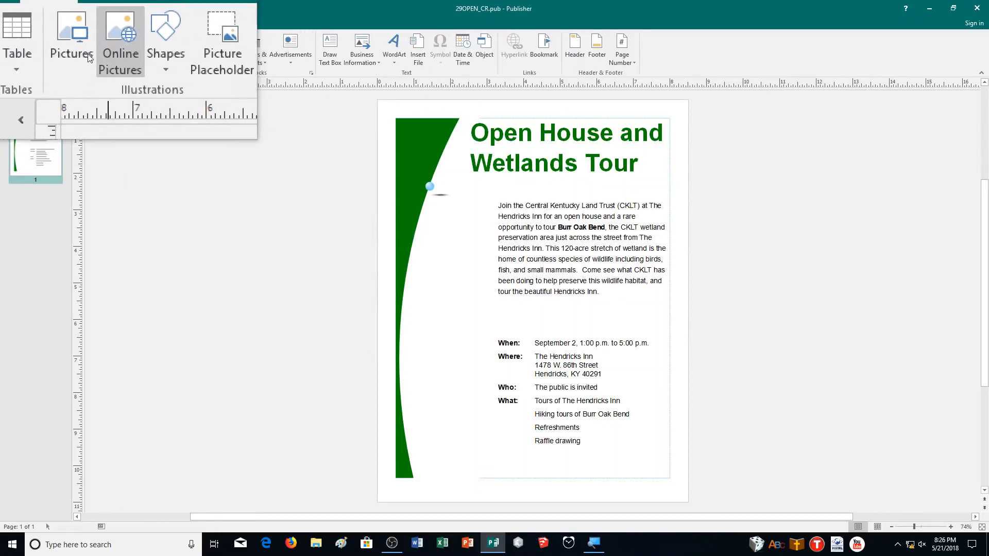
pyautogui.click(83, 53)
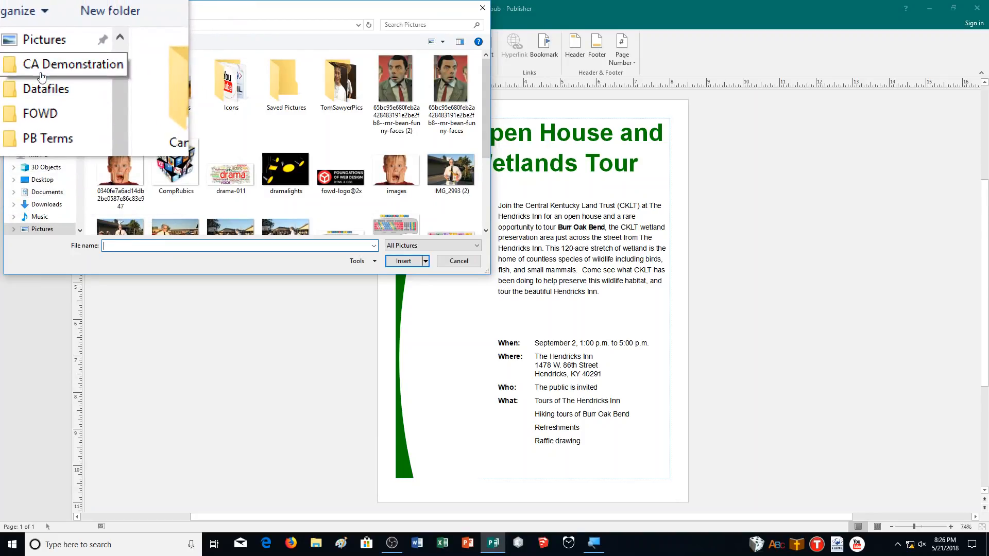
pyautogui.click(42, 76)
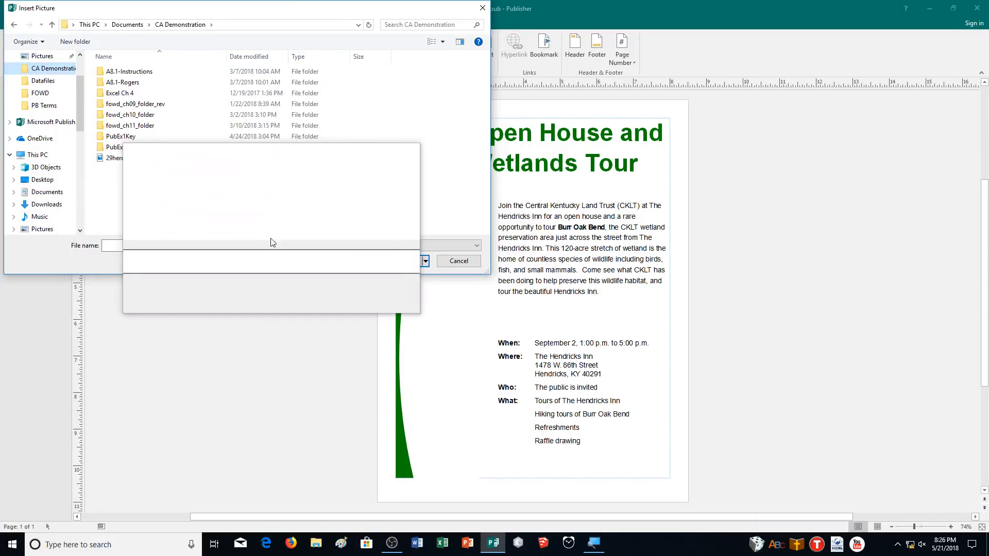
pyautogui.click(110, 158)
pyautogui.click(403, 261)
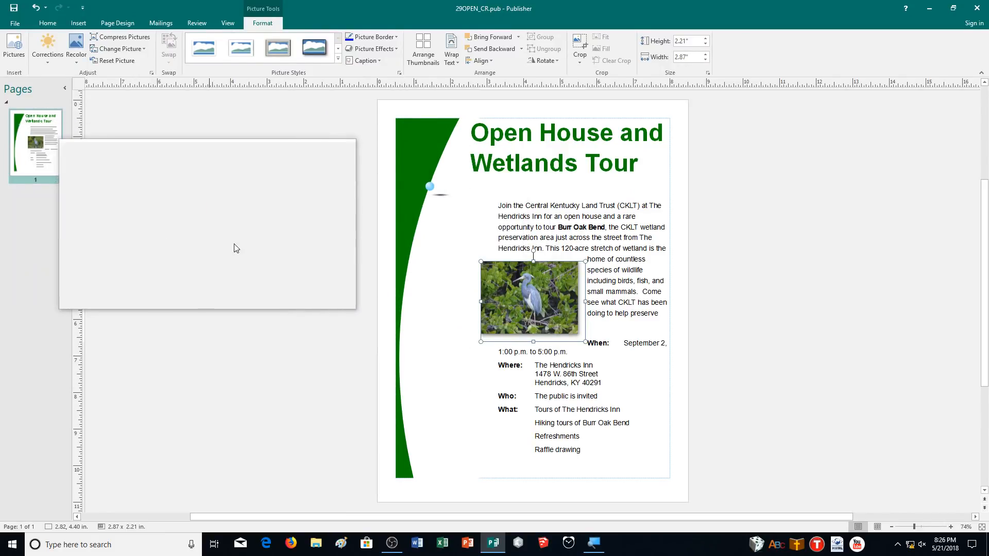
# Nudge the heron picture upward to a vertical position of about 3.97 in, clear of the When line
pyautogui.click(302, 285)
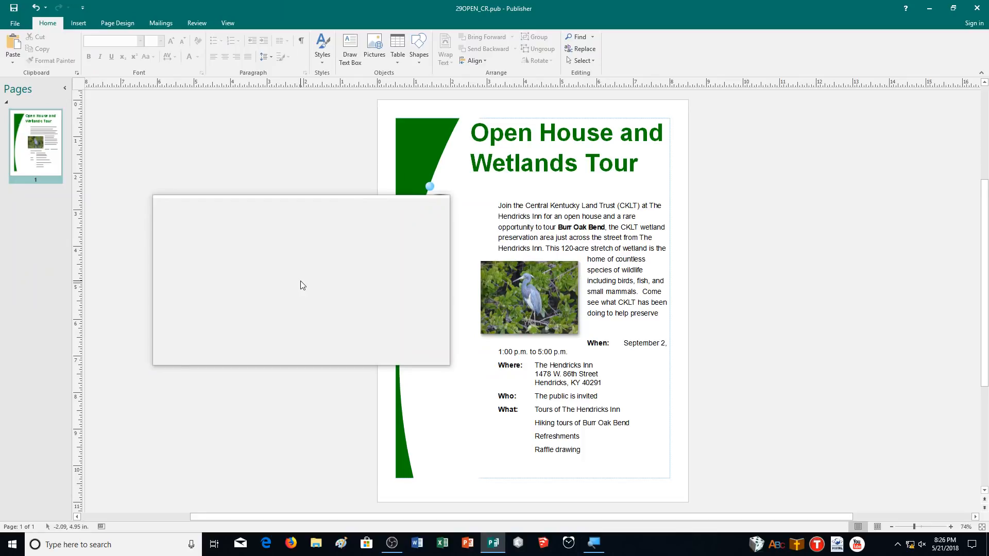
pyautogui.click(544, 280)
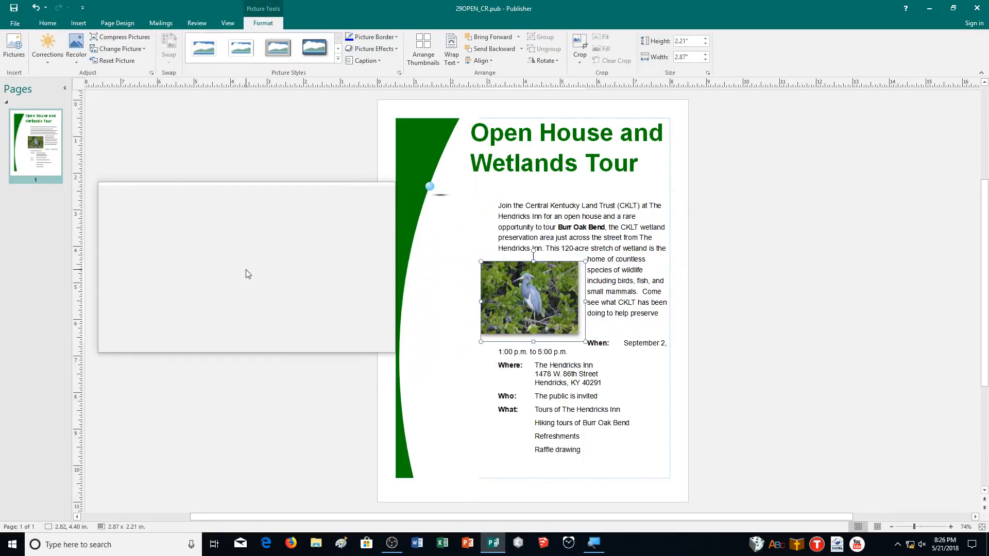
pyautogui.press('Up')
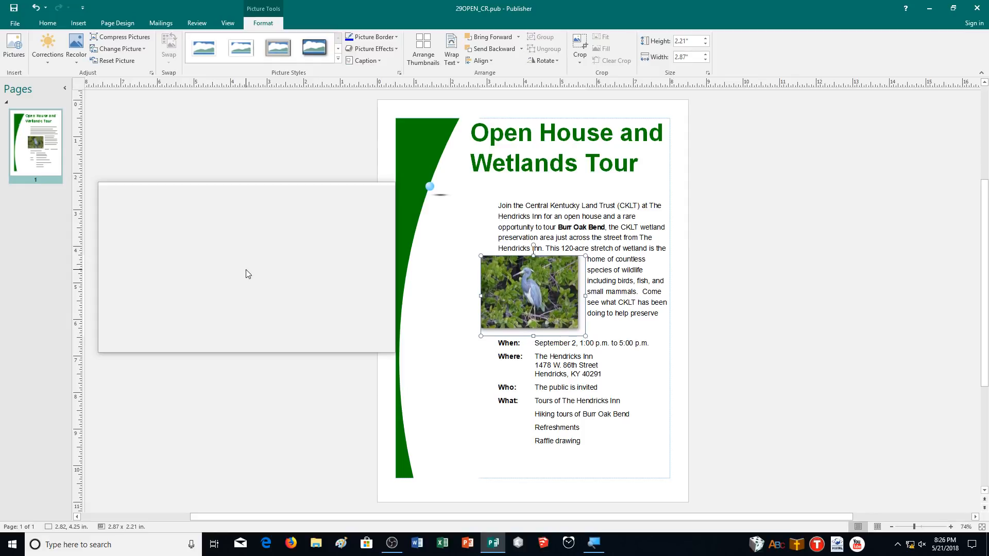
pyautogui.press('Up')
pyautogui.press('Up')
pyautogui.press('Up')
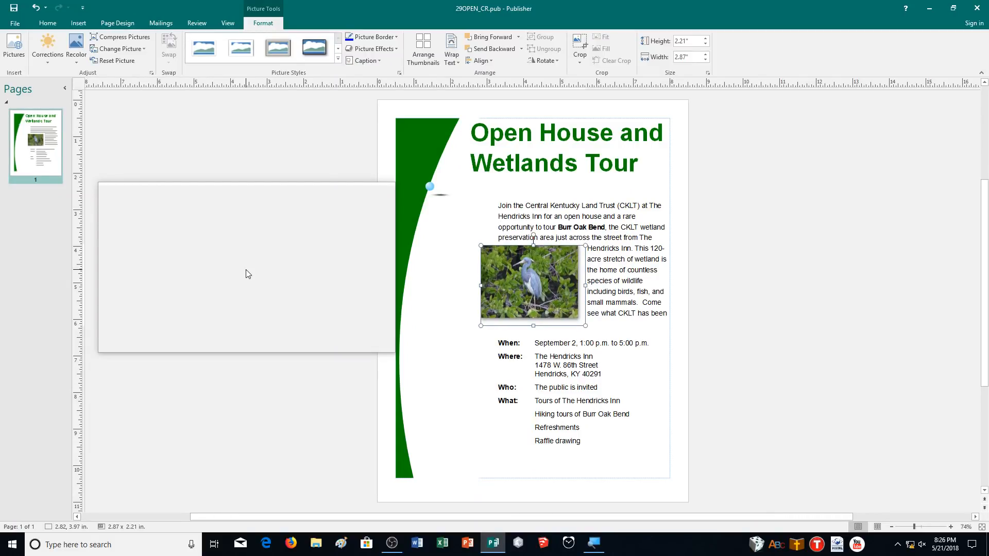
pyautogui.click(248, 274)
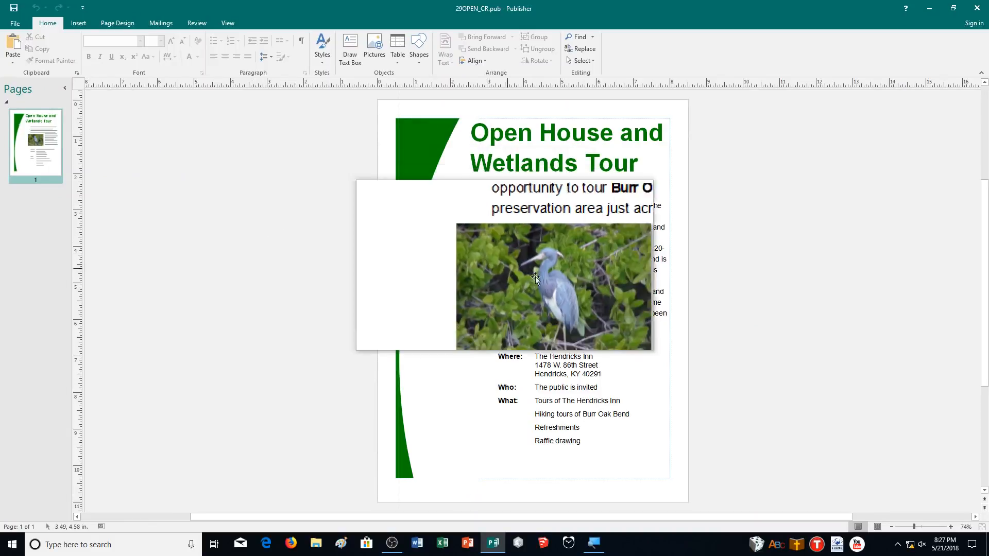
# Save the heron picture as a separate JPEG File Interchange Format file named 29link_CR in the CA Demonstration folder
pyautogui.rightClick(540, 277)
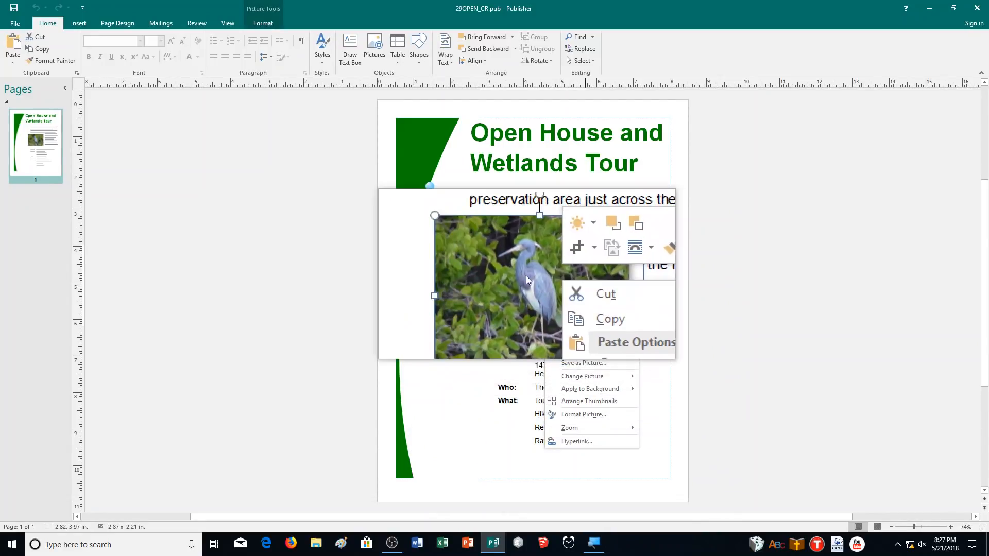
pyautogui.click(587, 364)
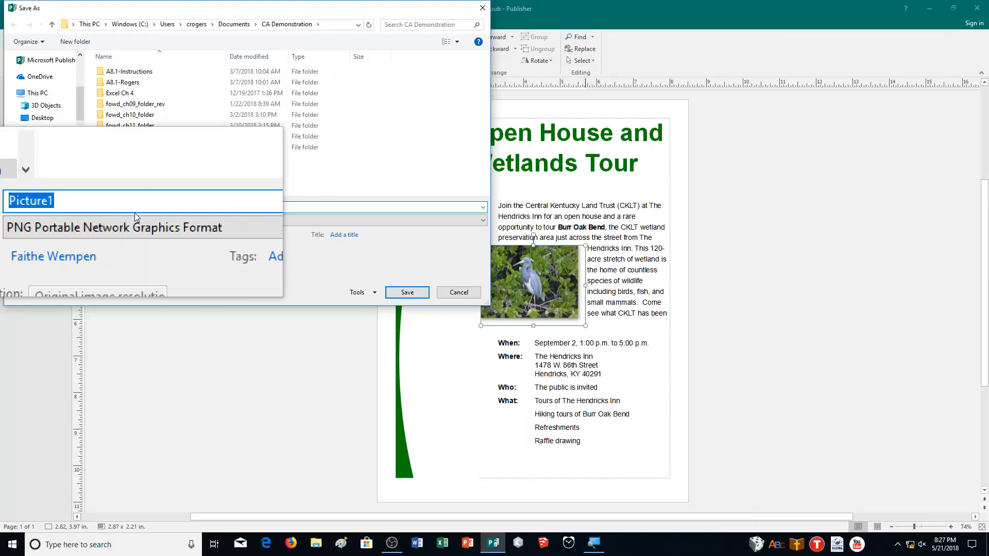
pyautogui.click(83, 228)
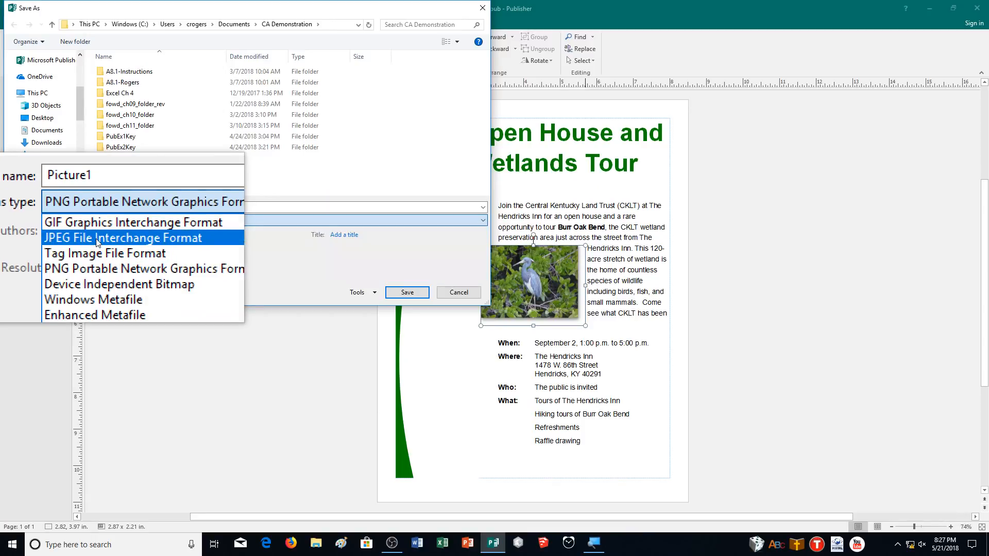
pyautogui.click(97, 240)
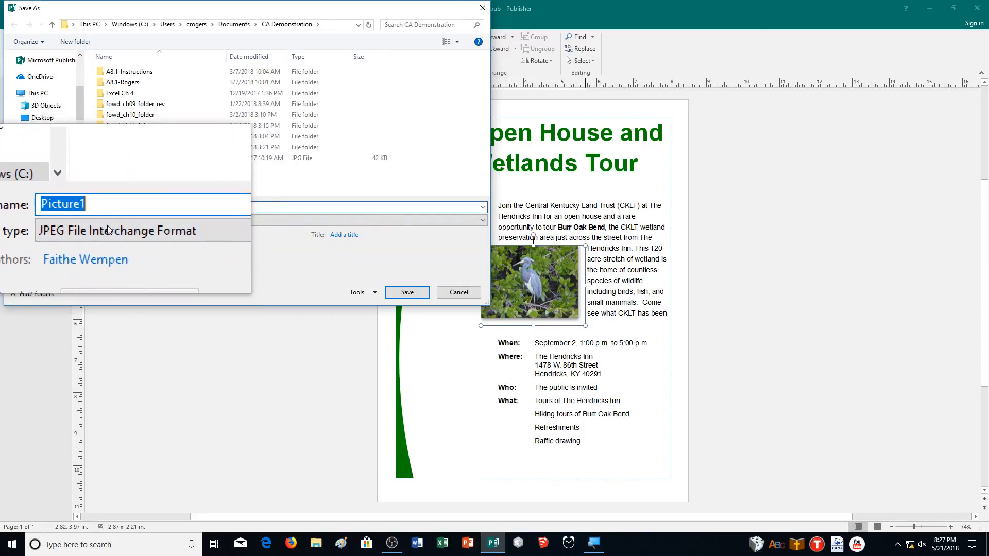
pyautogui.click(108, 225)
pyautogui.click(102, 221)
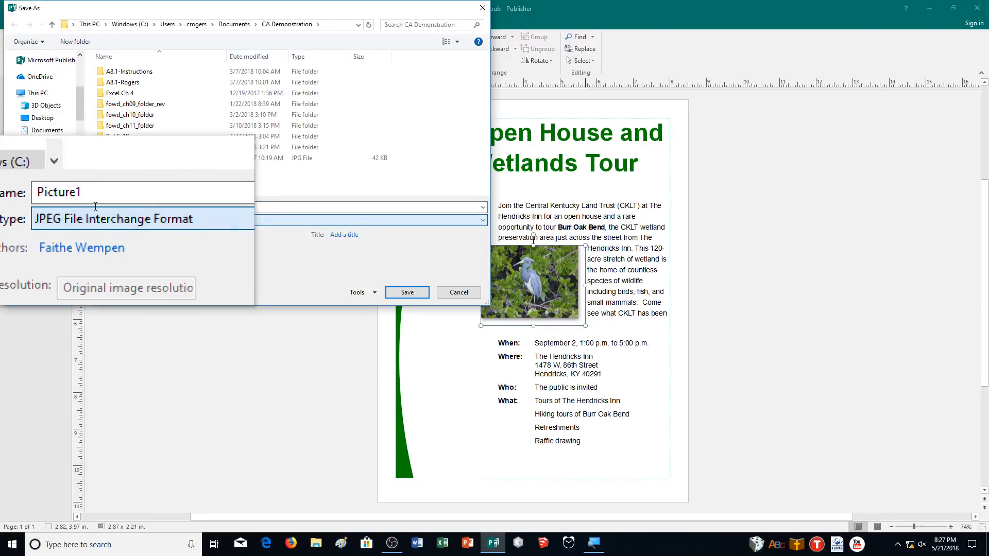
pyautogui.doubleClick(98, 208)
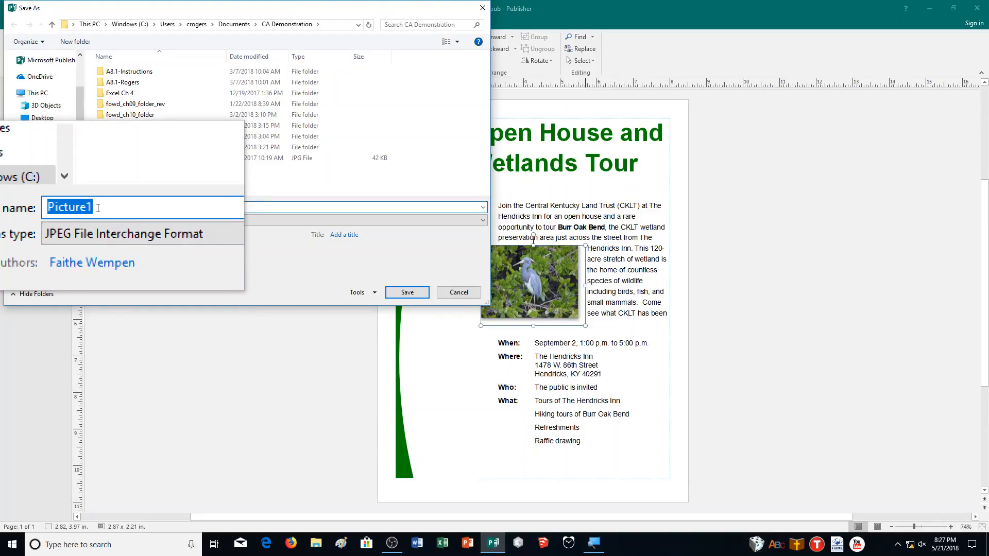
pyautogui.write('29link_')
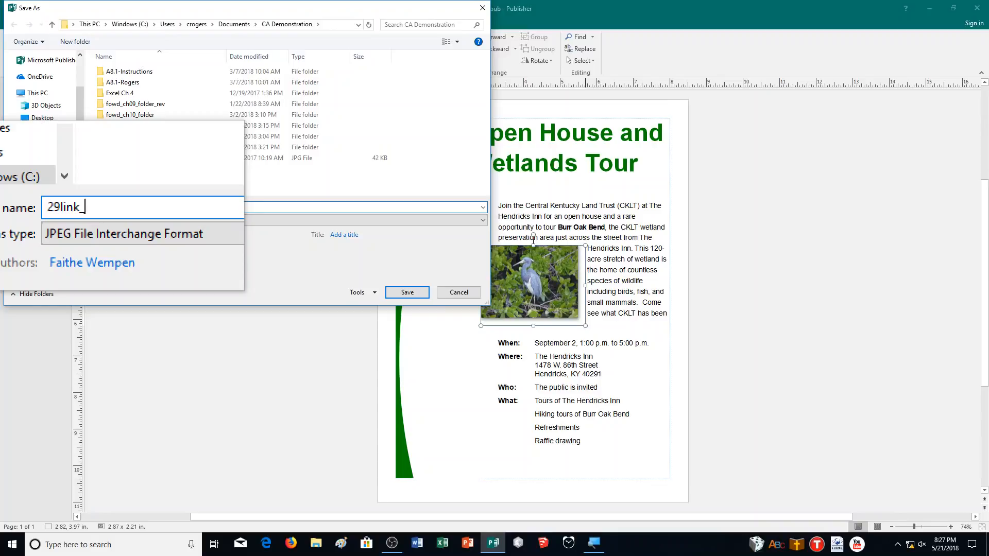
pyautogui.write('CR')
pyautogui.press('Return')
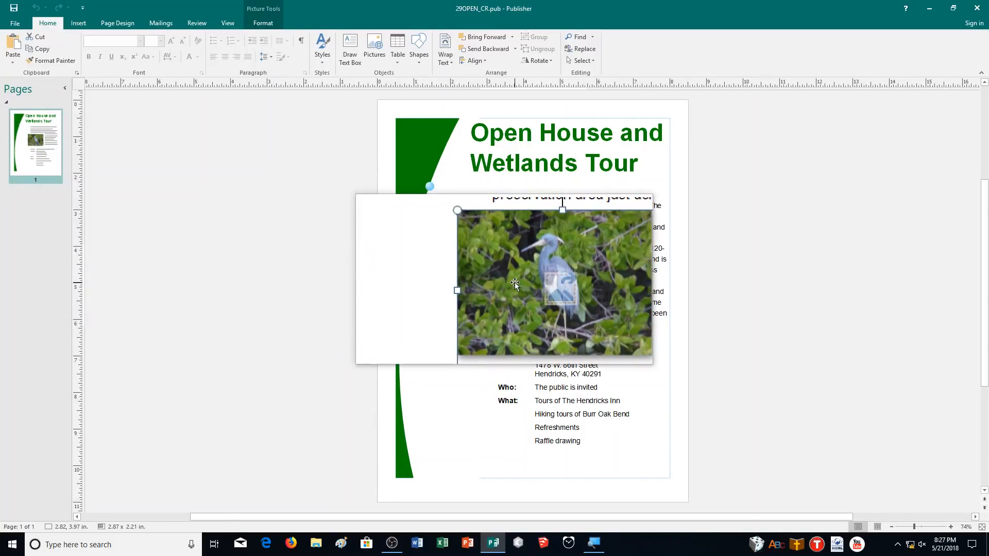
# Try to replace the heron picture using the Change Picture command
pyautogui.click(263, 24)
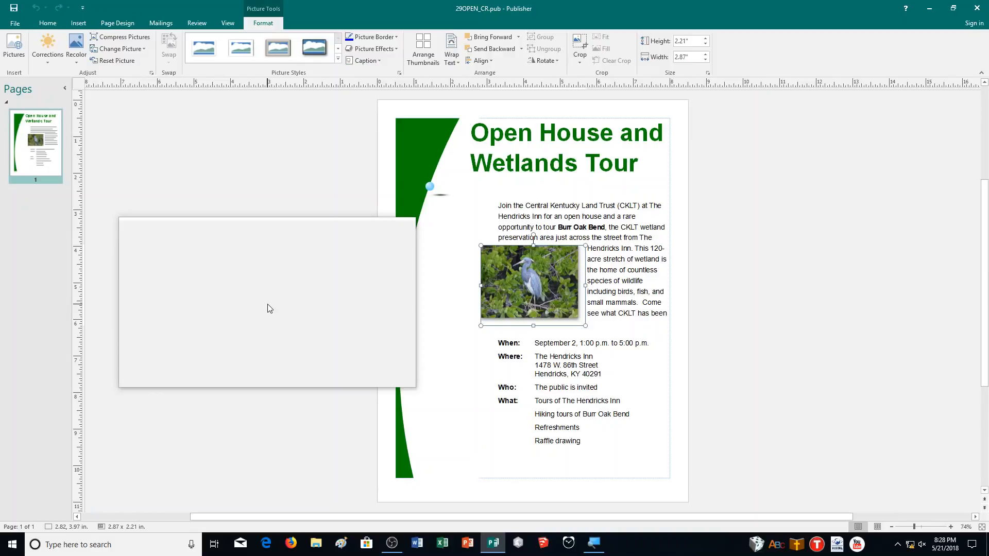
pyautogui.rightClick(515, 273)
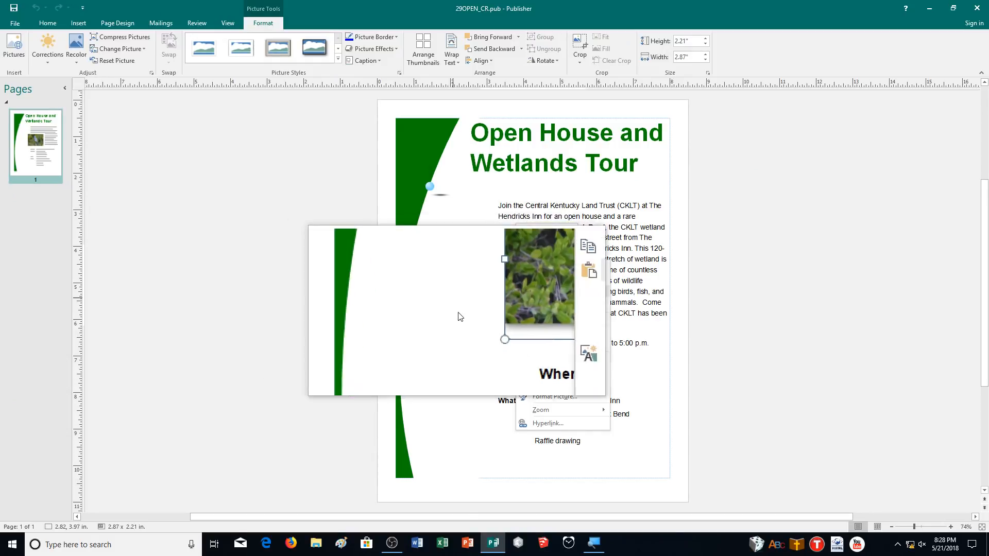
pyautogui.click(544, 349)
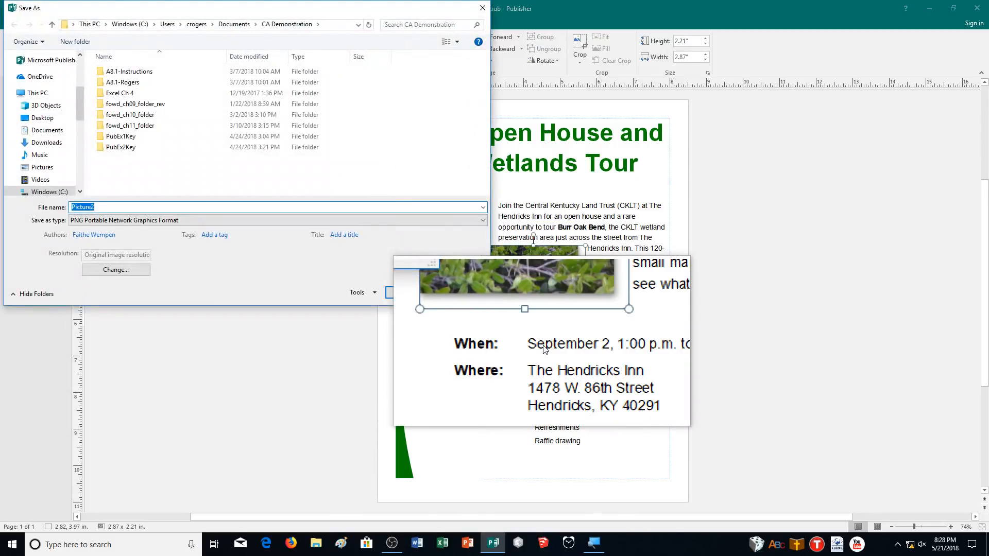
pyautogui.click(458, 296)
pyautogui.rightClick(549, 286)
pyautogui.moveTo(643, 416)
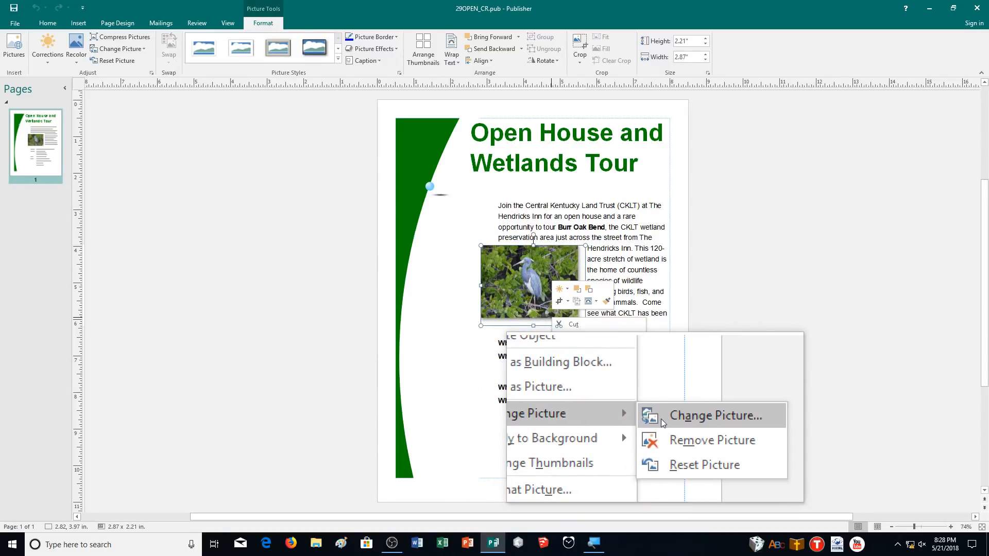
pyautogui.click(660, 417)
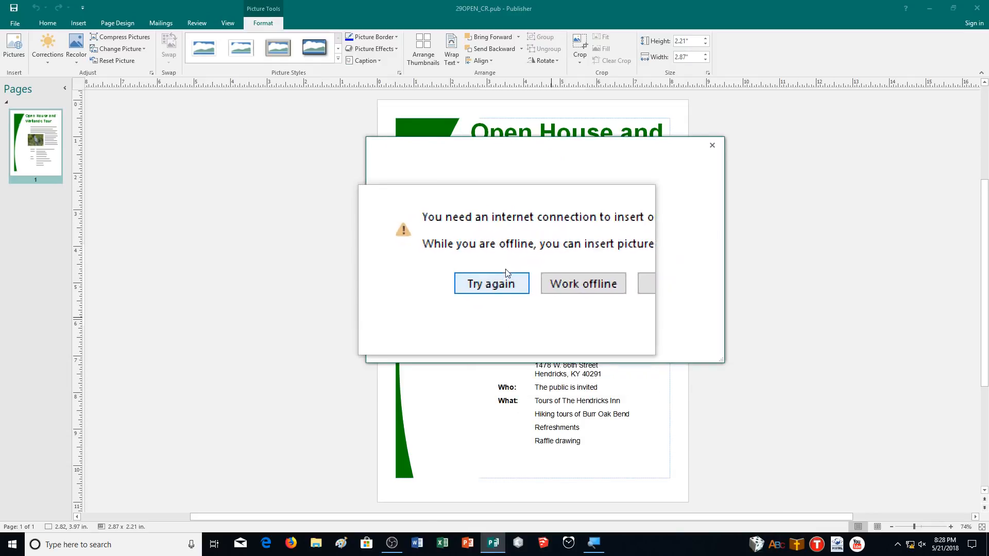
pyautogui.click(710, 141)
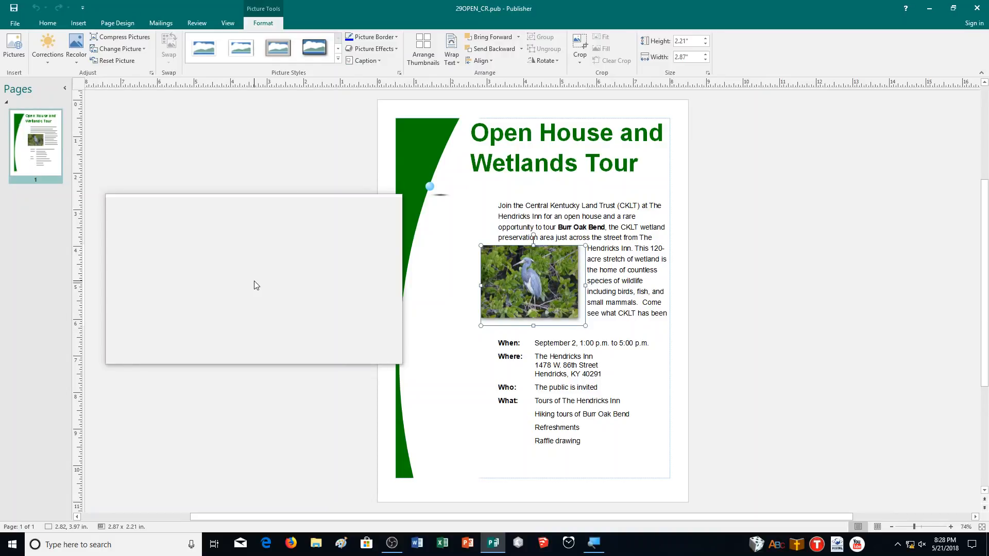
# Print the Open House flyer to a PDF document named 29OPEN_CR in the CA Demonstration folder
pyautogui.hotkey('ctrl', 'p')
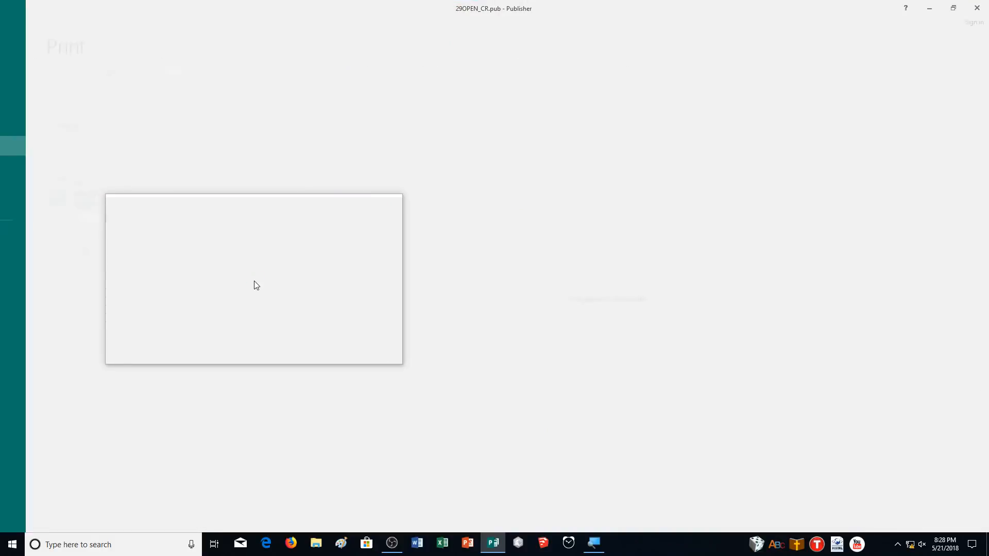
pyautogui.click(100, 88)
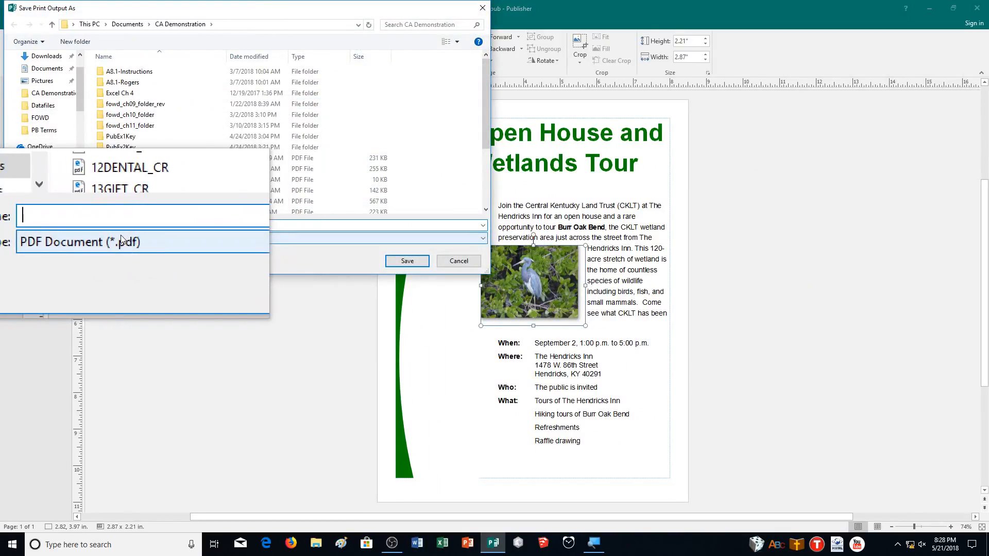
pyautogui.write('29')
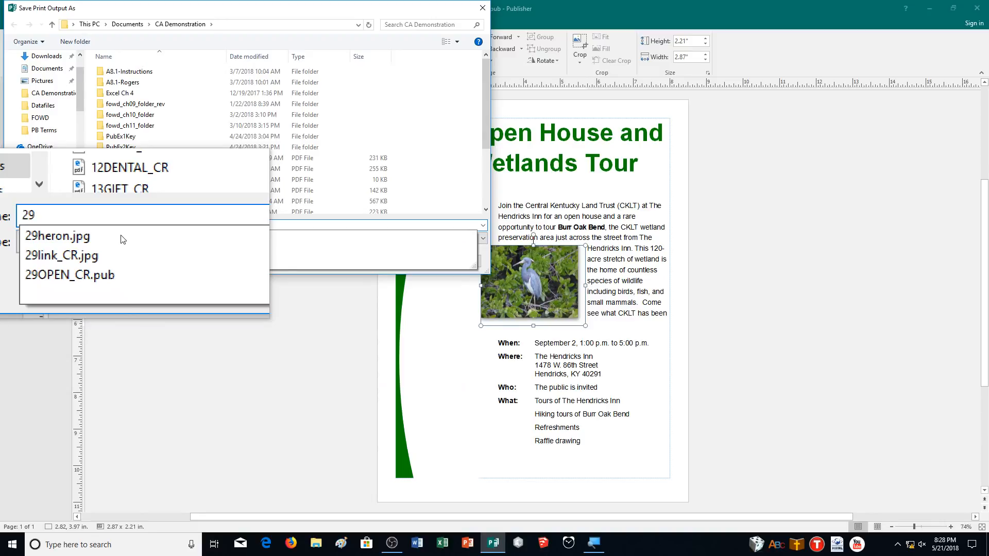
pyautogui.write('OPEN_CR')
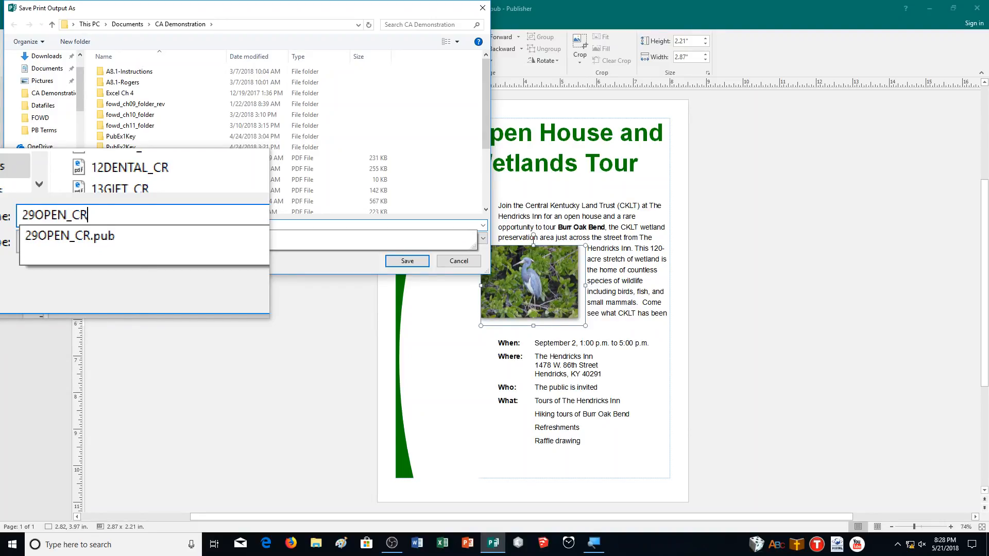
pyautogui.press('Return')
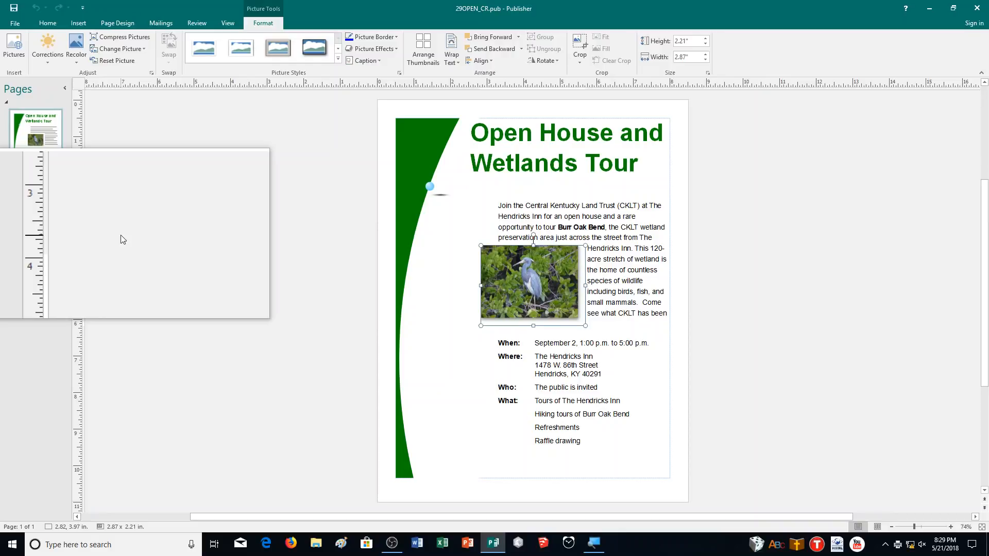
# Create a new blank single-page publication in portrait orientation
pyautogui.click(15, 23)
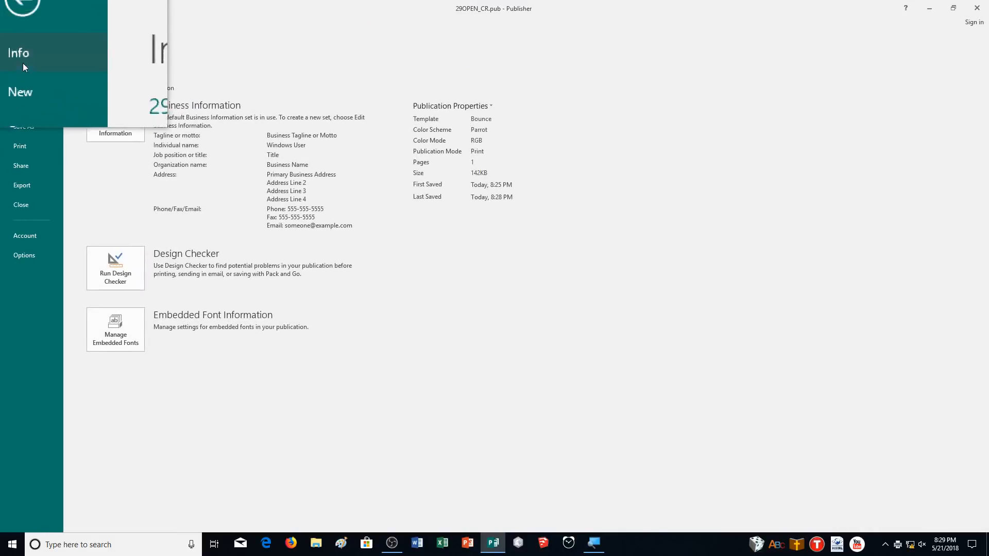
pyautogui.click(11, 70)
pyautogui.click(136, 170)
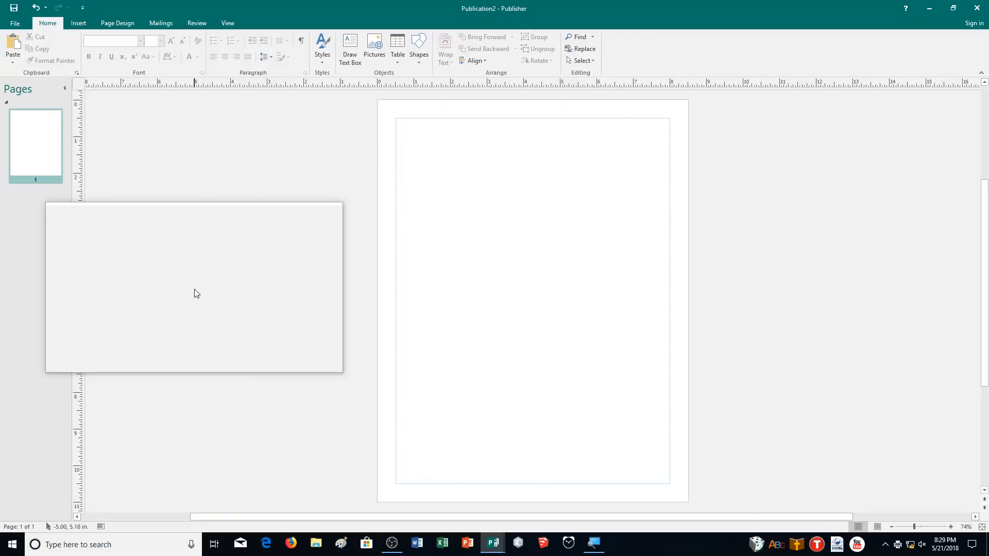
pyautogui.moveTo(194, 288); pyautogui.dragTo(194, 289)
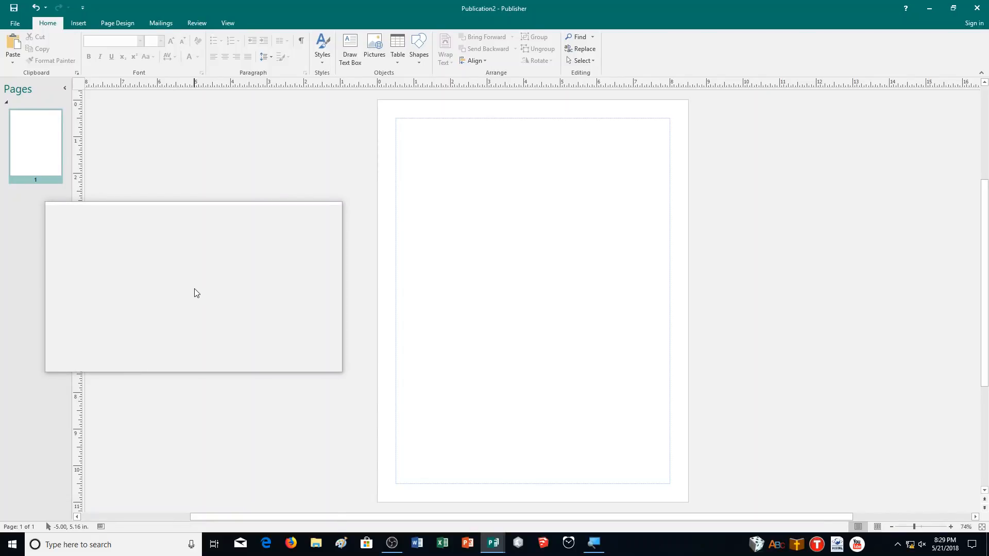
pyautogui.moveTo(194, 289); pyautogui.dragTo(524, 376)
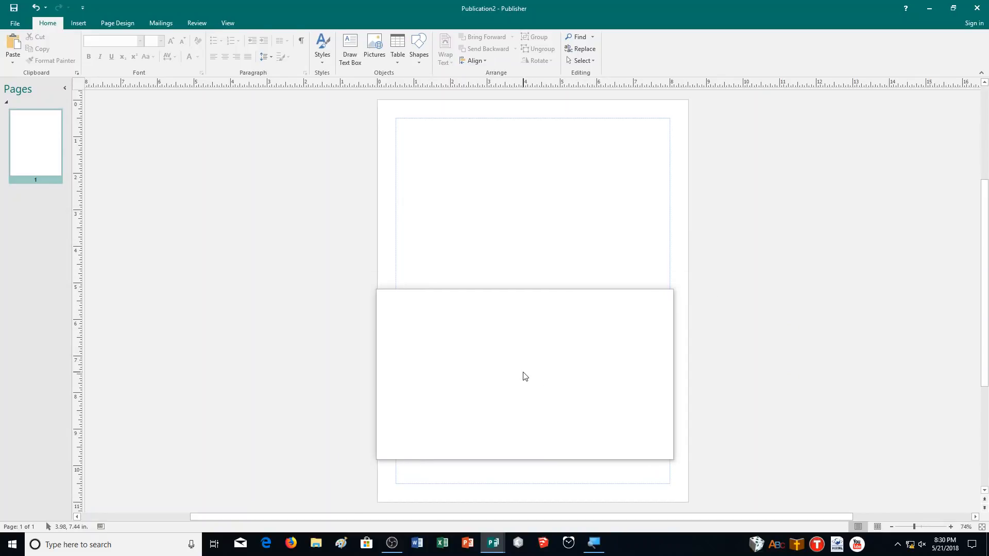
pyautogui.moveTo(524, 376); pyautogui.dragTo(161, 255)
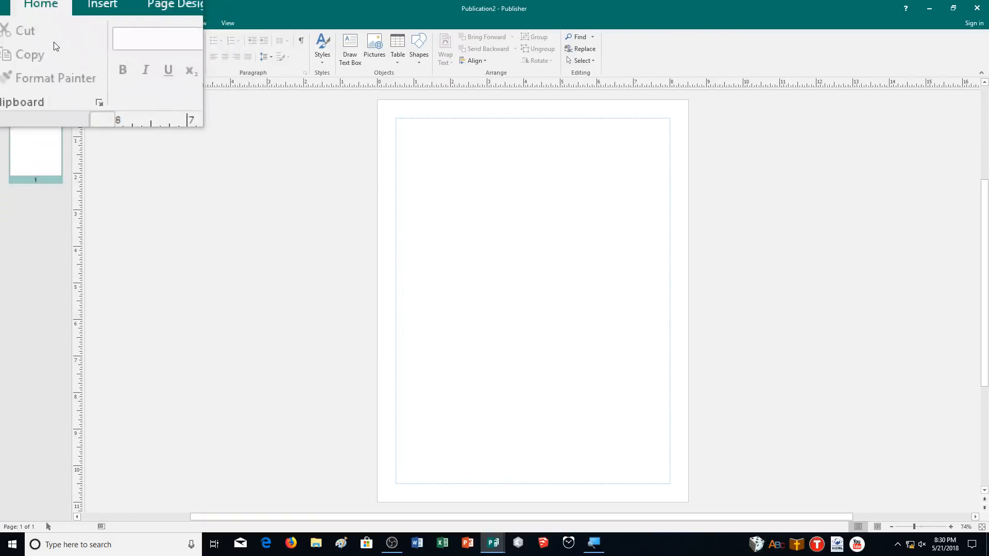
# Save the blank publication as a Publisher file named 29IMAGE_CR in the Documents folder
pyautogui.click(10, 12)
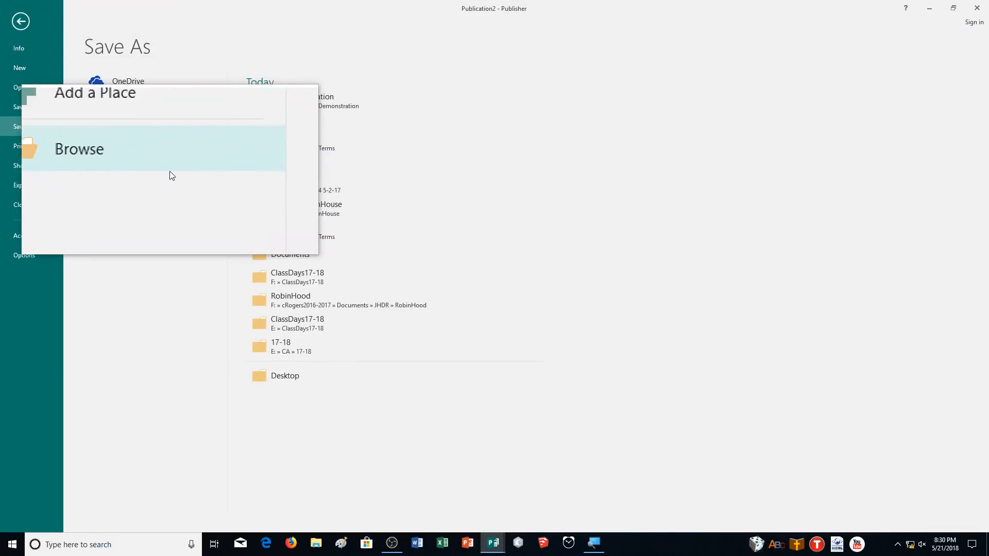
pyautogui.click(167, 170)
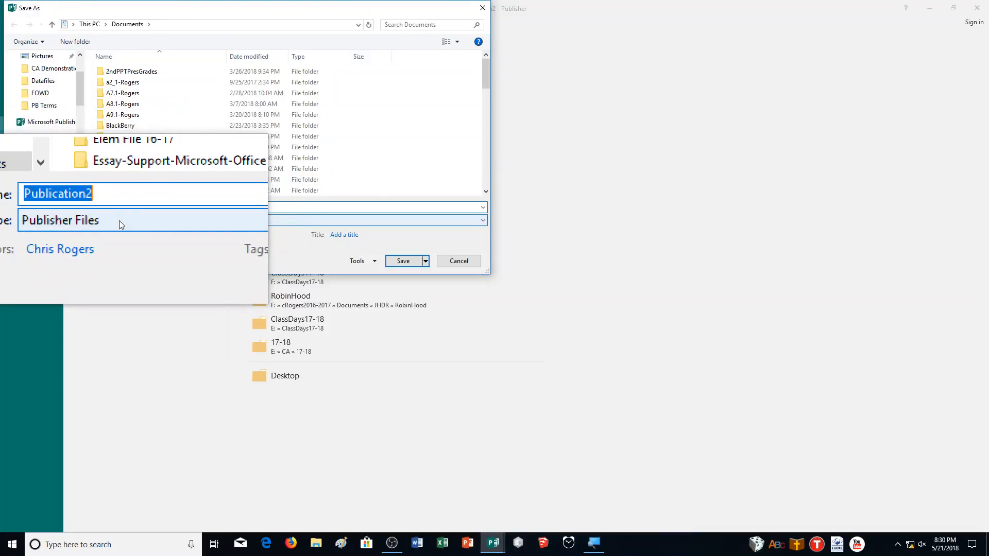
pyautogui.write('29I')
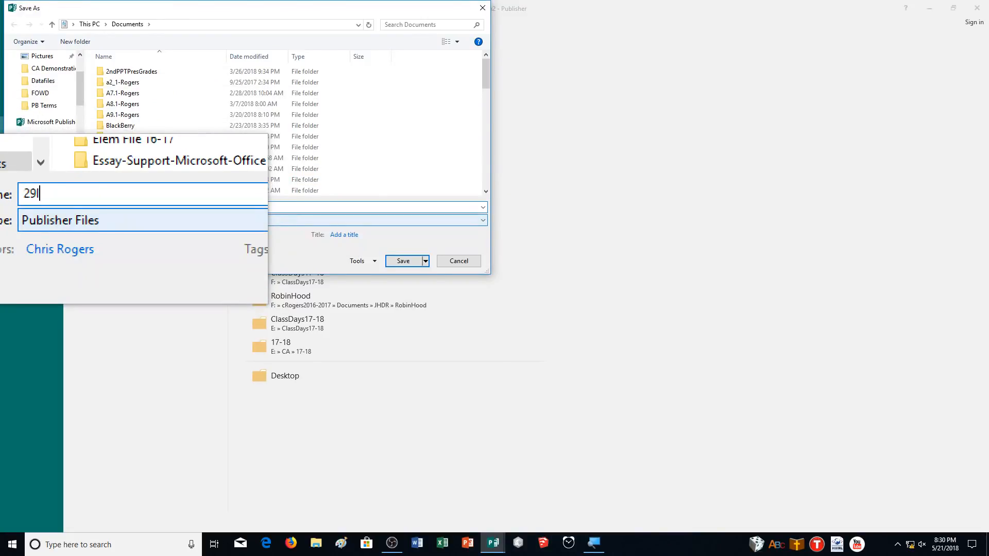
pyautogui.write('MAGE_CR')
pyautogui.press('Return')
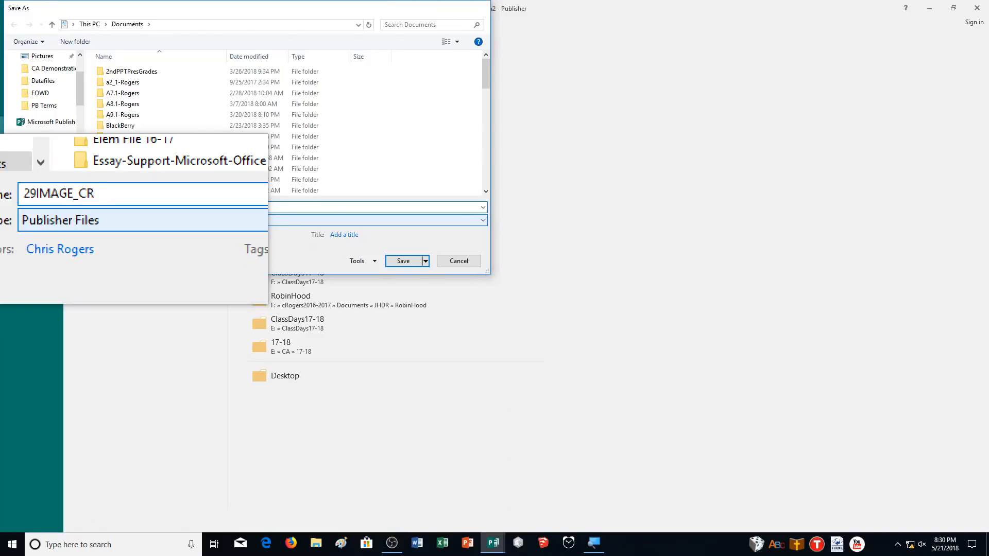